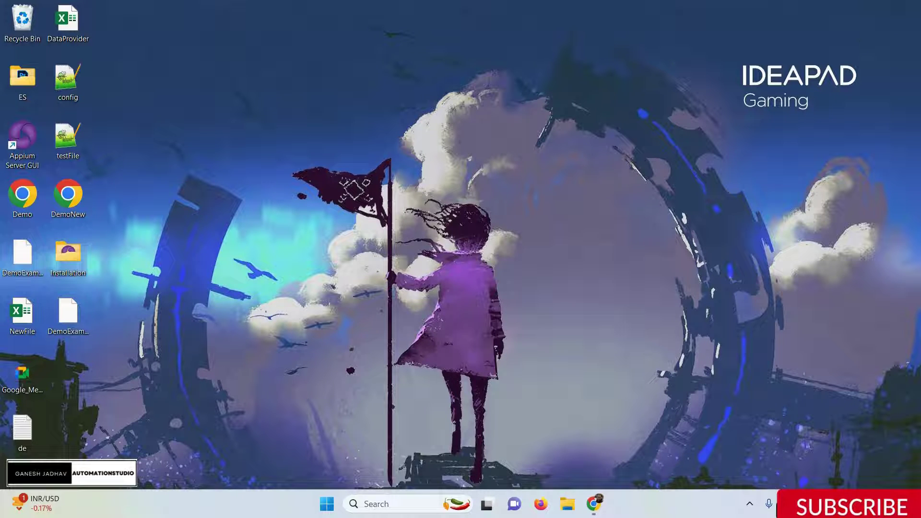
# Open Chrome and run a Google search for 'java', scrolling through the results
pyautogui.click(595, 503)
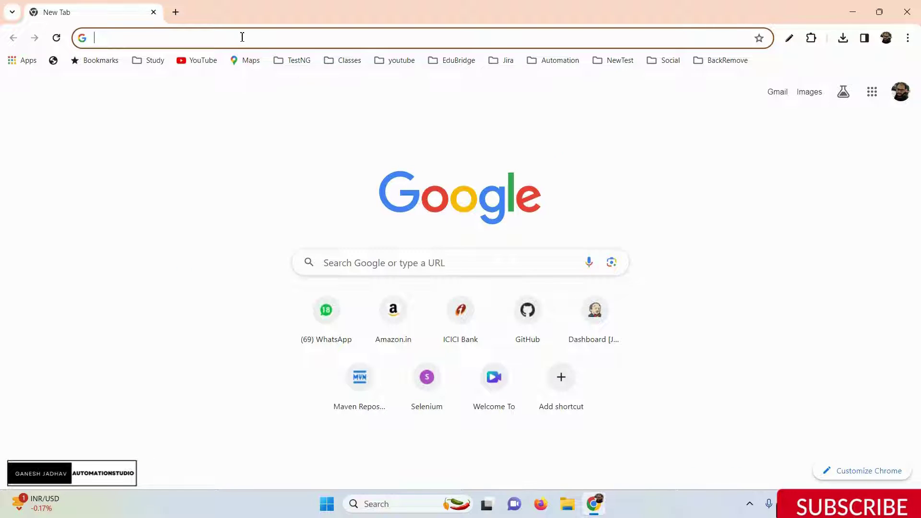
pyautogui.click(243, 37)
pyautogui.write('java')
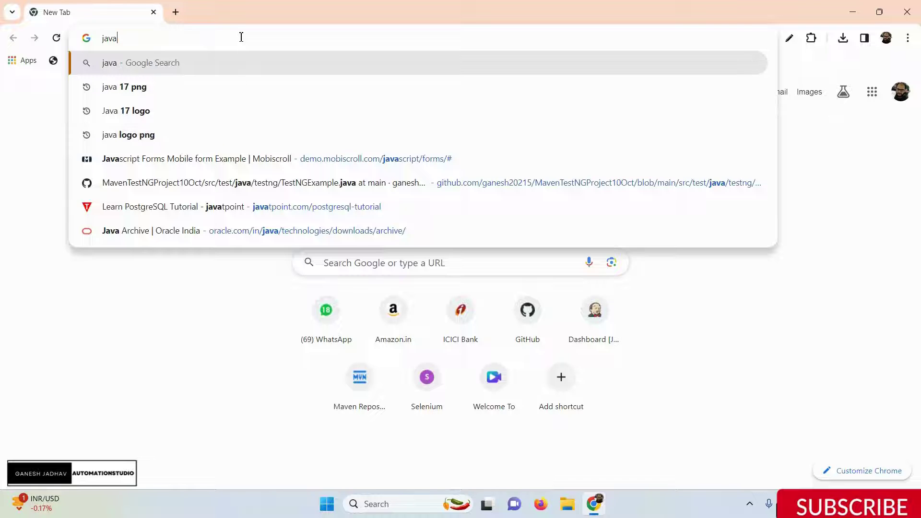
pyautogui.press('Return')
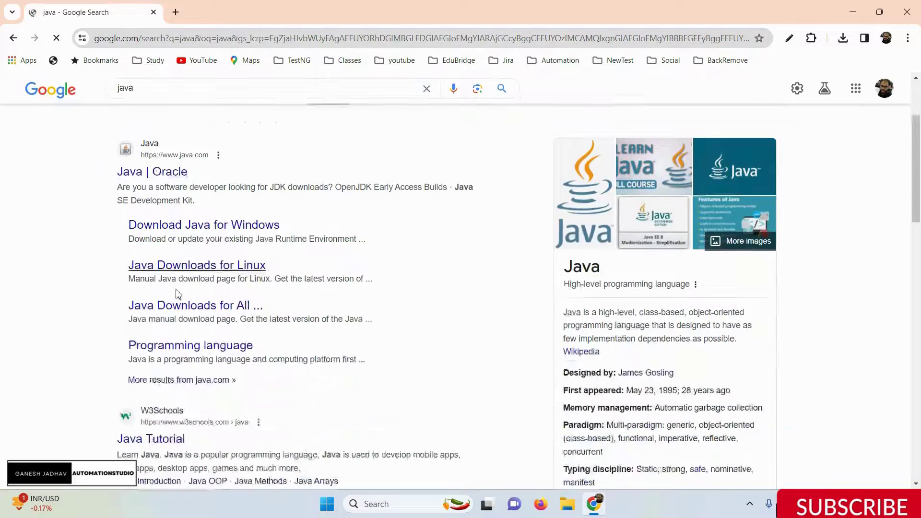
pyautogui.scroll(-5, 178, 294)
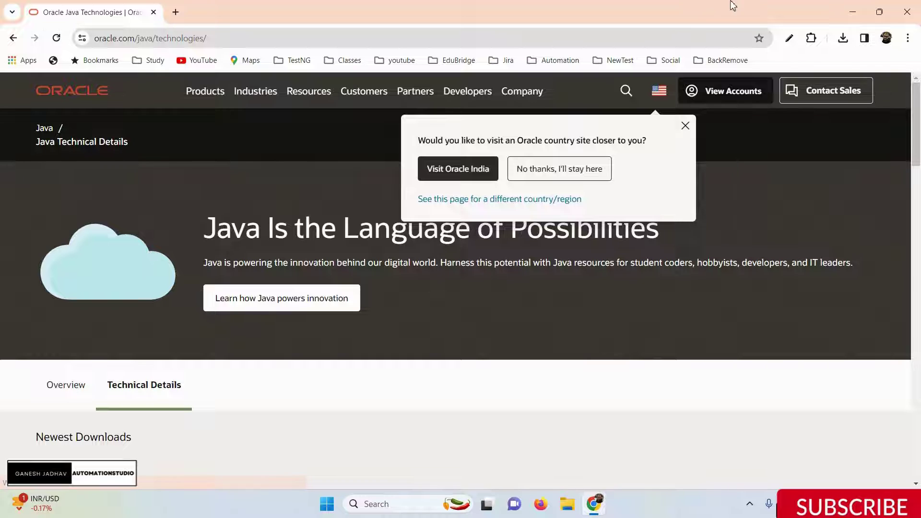
# Dismiss the country-site prompt and open the Java SE 17.0.9 (LTS) downloads under Newest Downloads
pyautogui.click(685, 126)
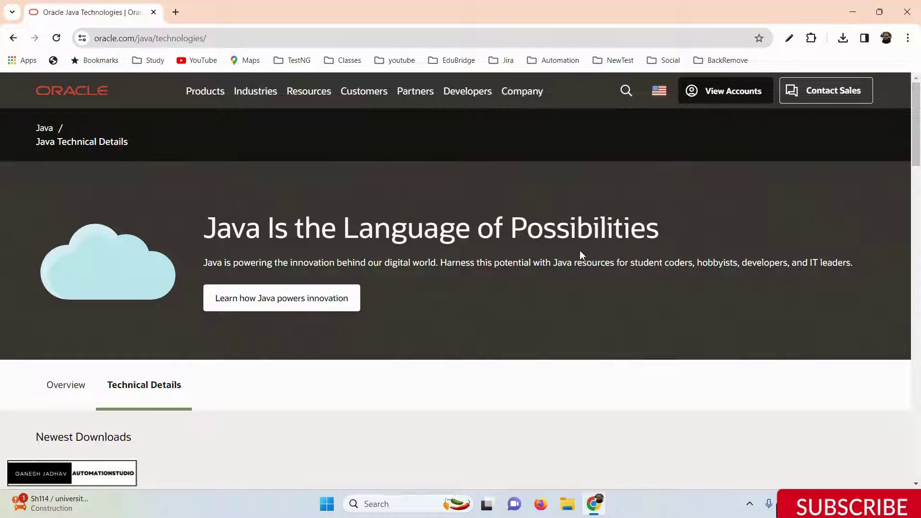
pyautogui.scroll(-3, 543, 253)
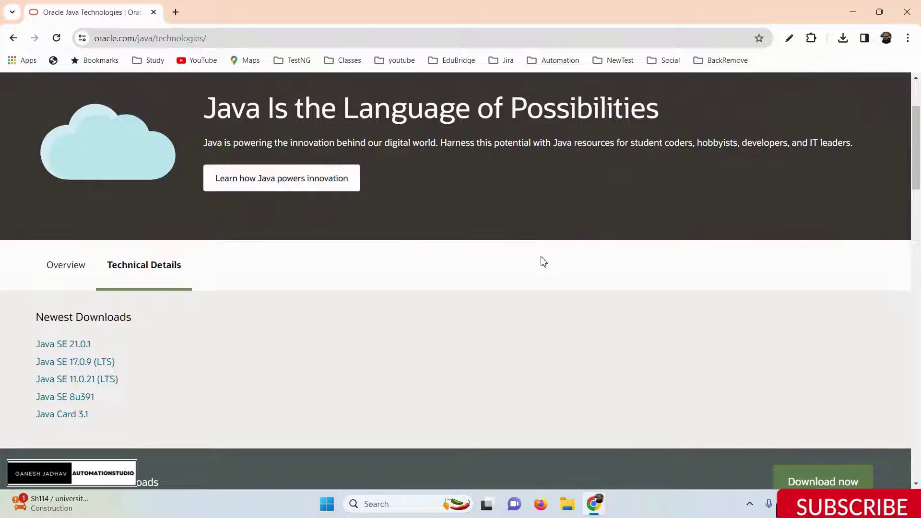
pyautogui.scroll(3, 544, 262)
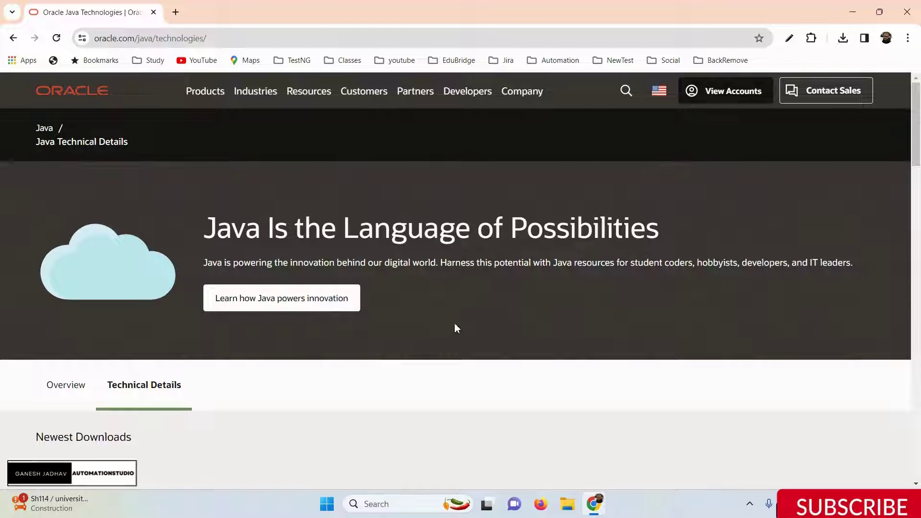
pyautogui.scroll(-1, 444, 311)
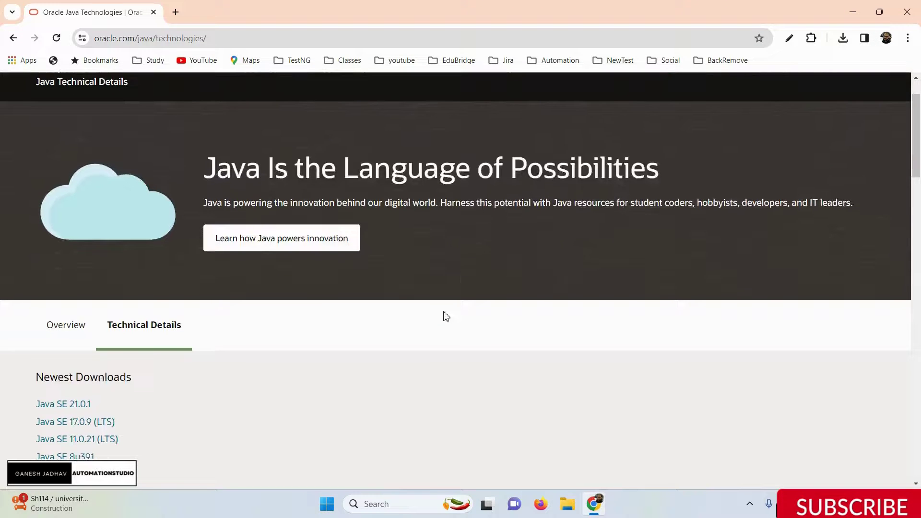
pyautogui.scroll(-1, 447, 316)
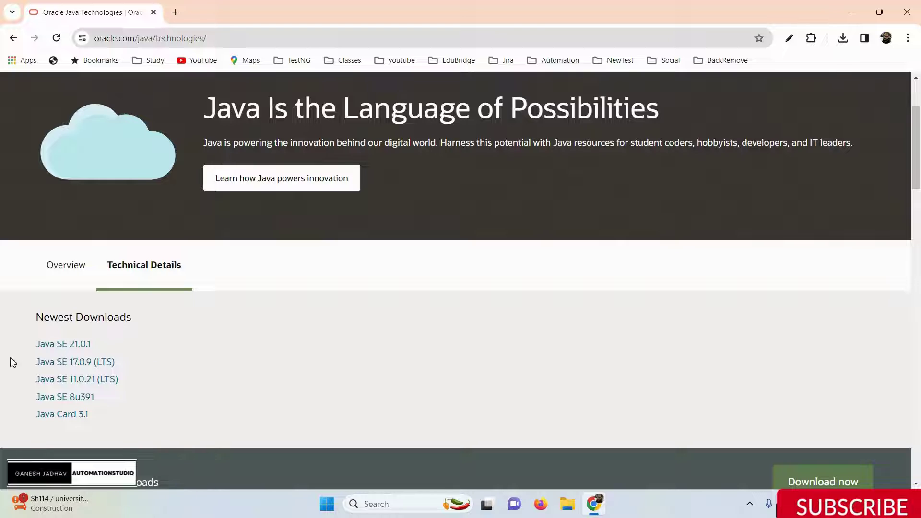
pyautogui.click(63, 363)
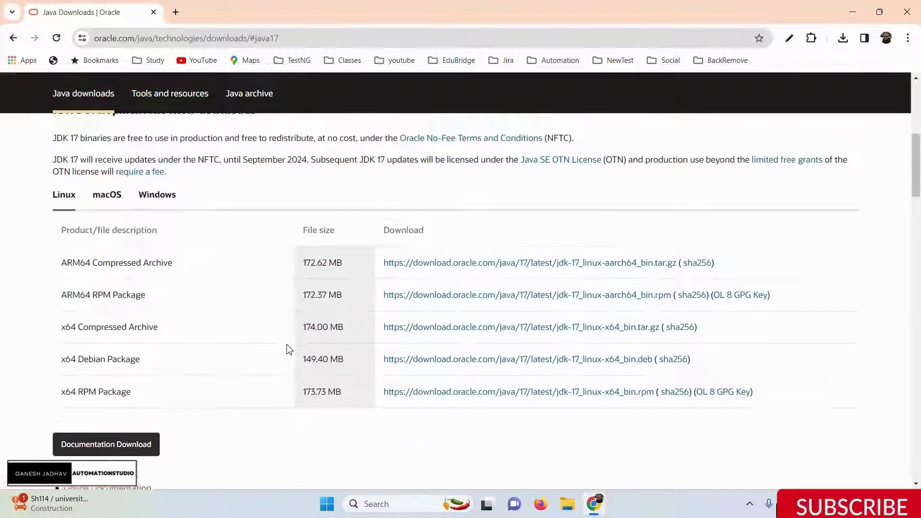
pyautogui.scroll(2, 290, 349)
pyautogui.scroll(-4, 305, 316)
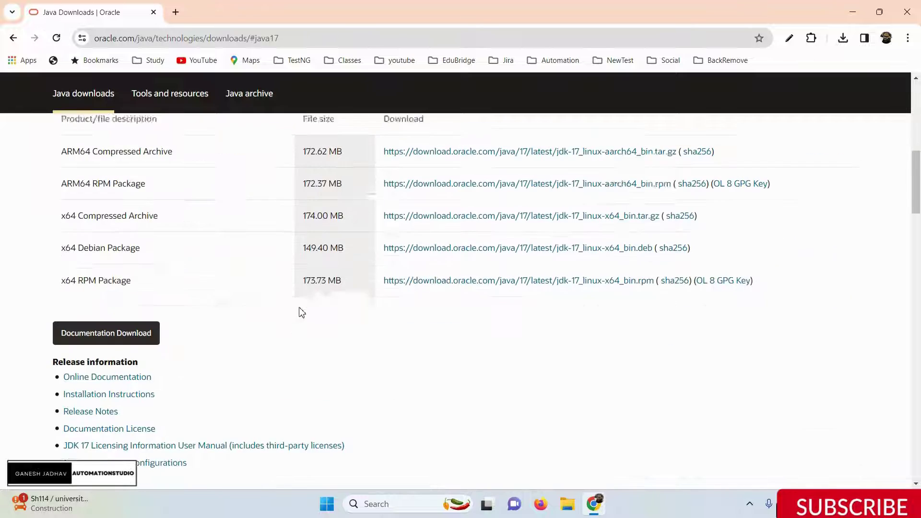
pyautogui.scroll(3, 308, 283)
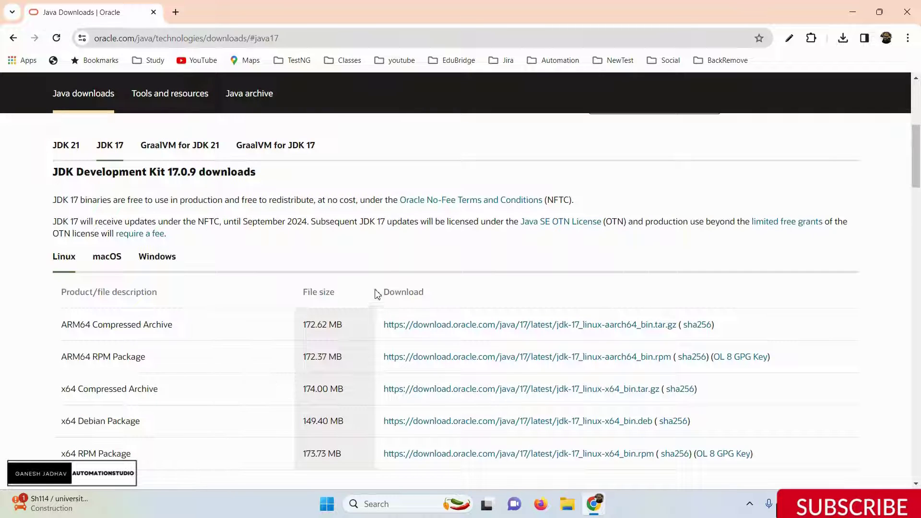
pyautogui.scroll(1, 391, 263)
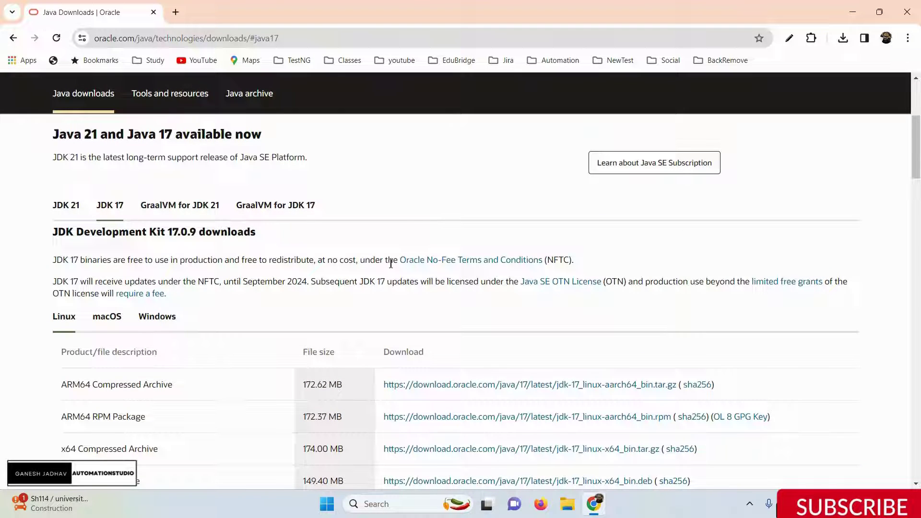
pyautogui.scroll(4, 340, 264)
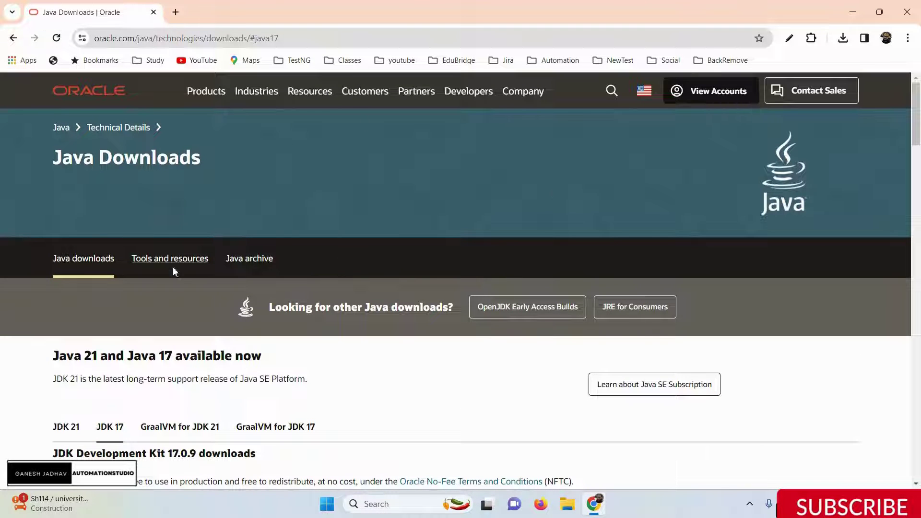
# Open the Java Archive and scroll to the previous Java SE releases, Java SE 21 down to 1.1
pyautogui.click(253, 267)
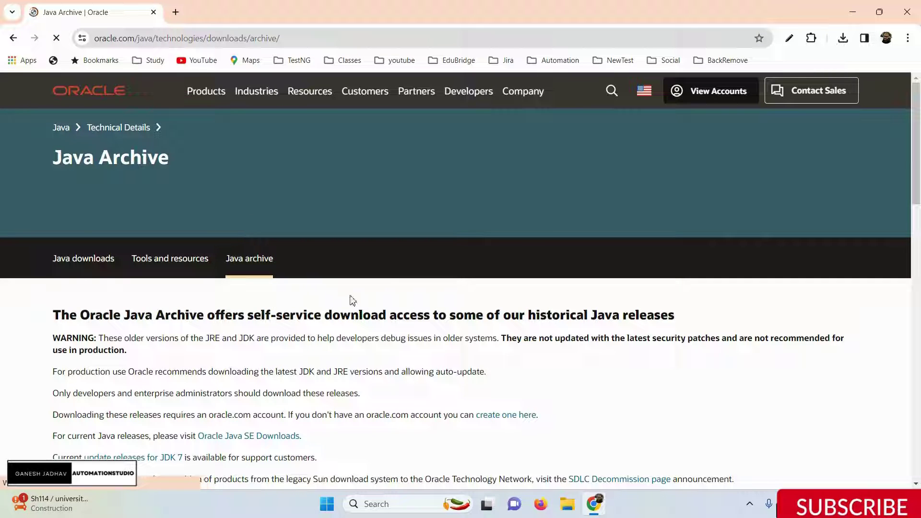
pyautogui.scroll(-1, 366, 255)
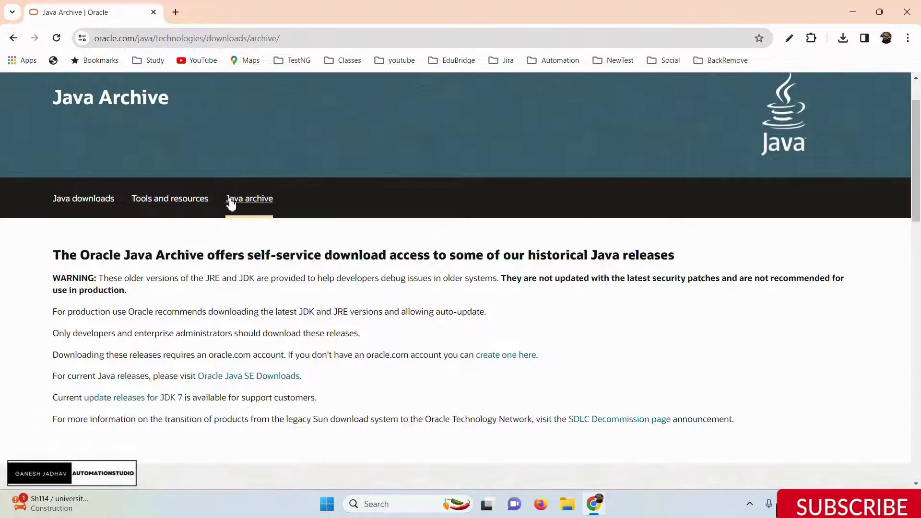
pyautogui.scroll(-1, 290, 254)
pyautogui.scroll(-5, 196, 276)
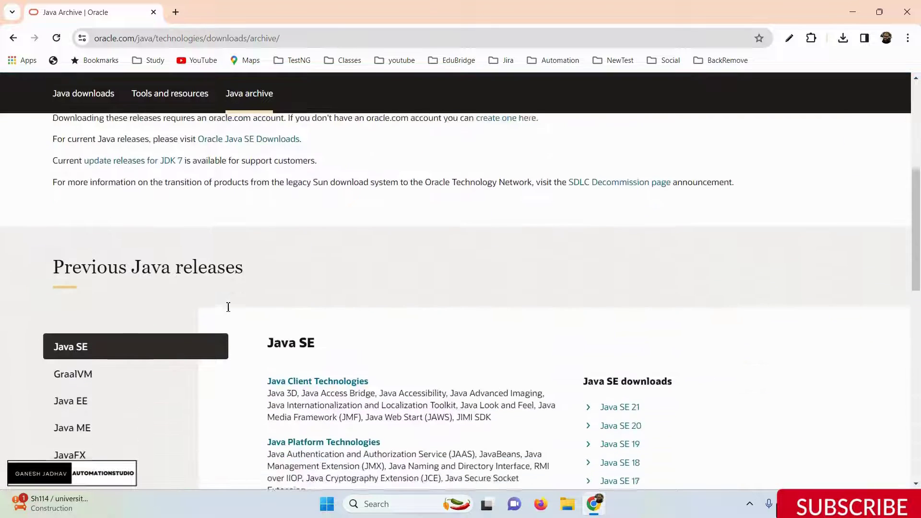
pyautogui.scroll(-2, 701, 289)
pyautogui.scroll(-5, 608, 439)
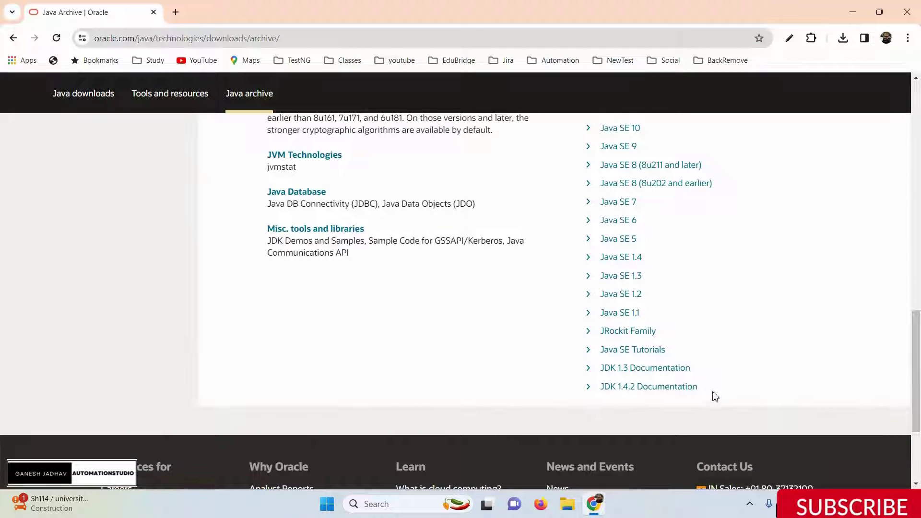
pyautogui.scroll(6, 655, 401)
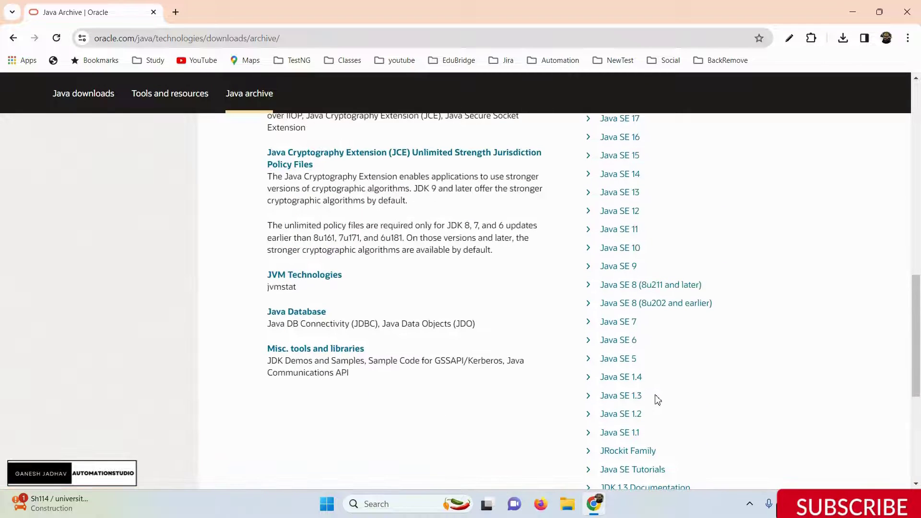
pyautogui.moveTo(648, 232); pyautogui.dragTo(607, 229)
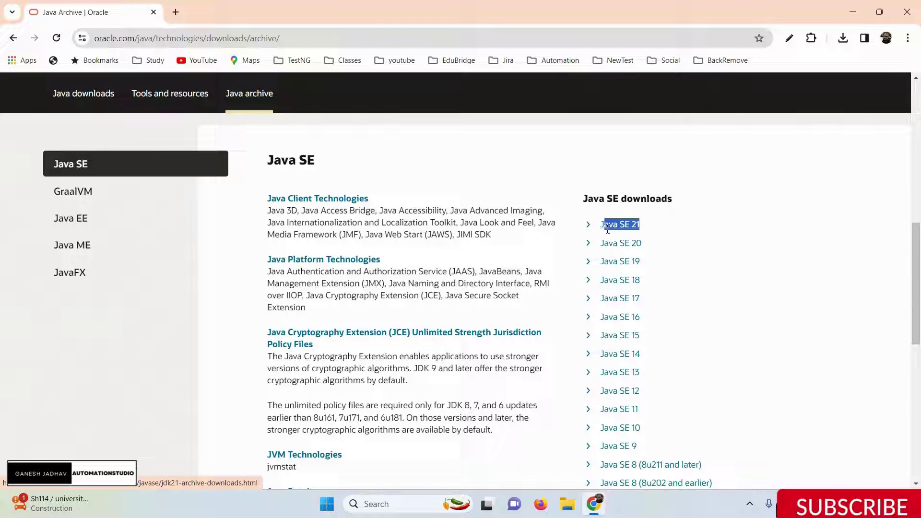
pyautogui.click(706, 272)
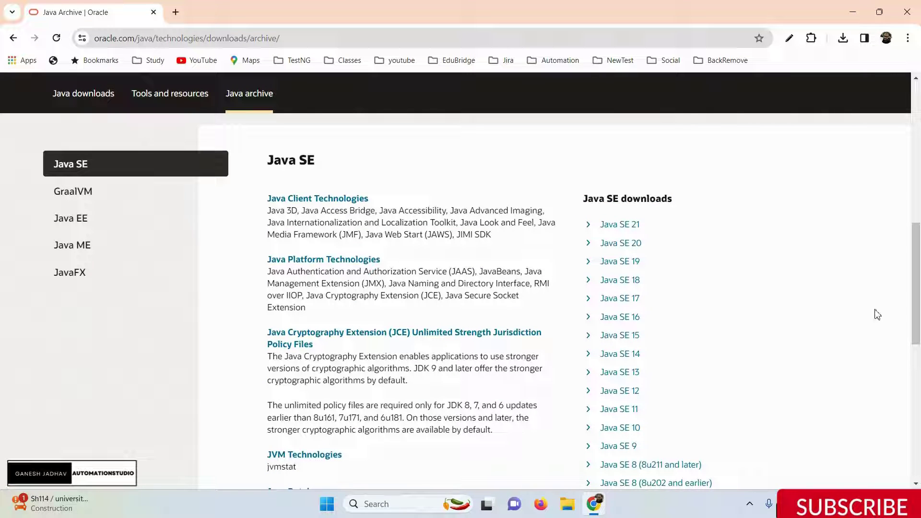
# Open the Java SE 17 archive downloads and locate the Windows x64 Installer row
pyautogui.click(619, 299)
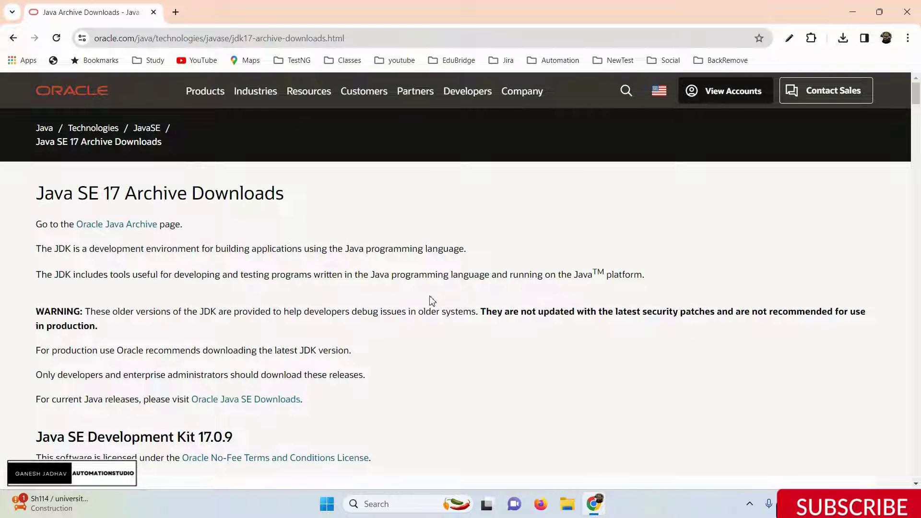
pyautogui.scroll(-5, 417, 303)
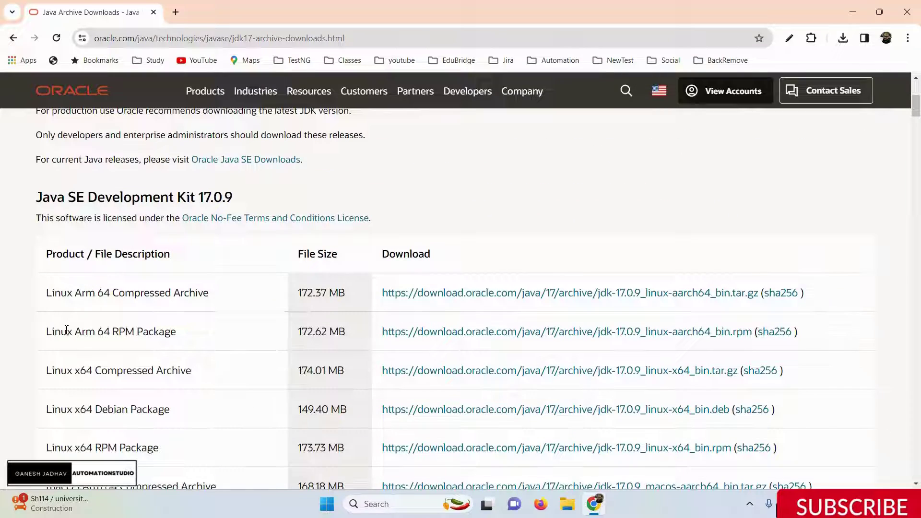
pyautogui.scroll(3, 55, 317)
pyautogui.scroll(-3, 67, 348)
pyautogui.scroll(-6, 45, 369)
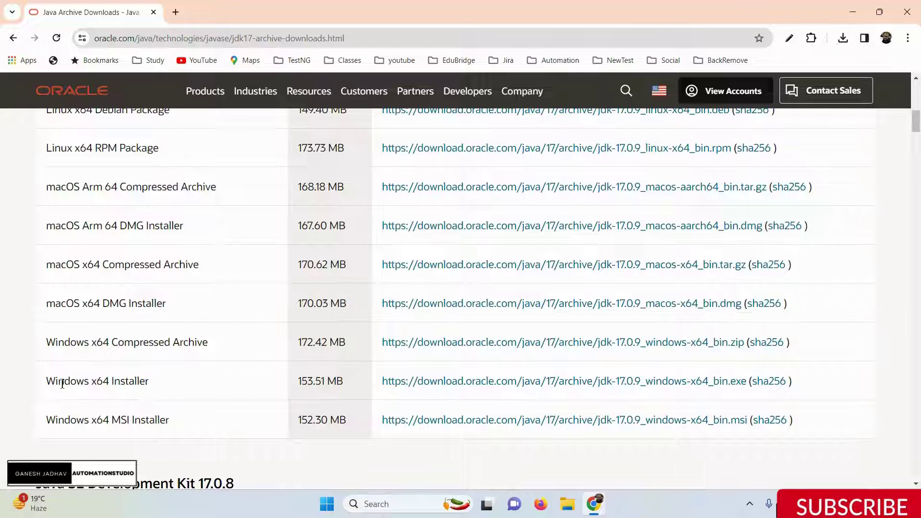
pyautogui.moveTo(51, 382); pyautogui.dragTo(353, 380)
pyautogui.click(842, 376)
# Download jdk-17.0.9_windows-x64_bin.exe and check it in Chrome's download panel
pyautogui.click(525, 385)
pyautogui.click(843, 38)
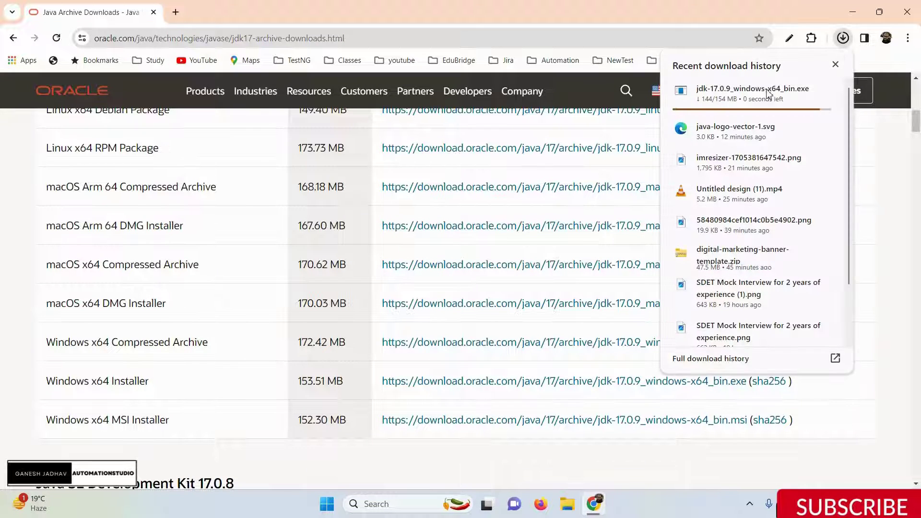
pyautogui.click(877, 179)
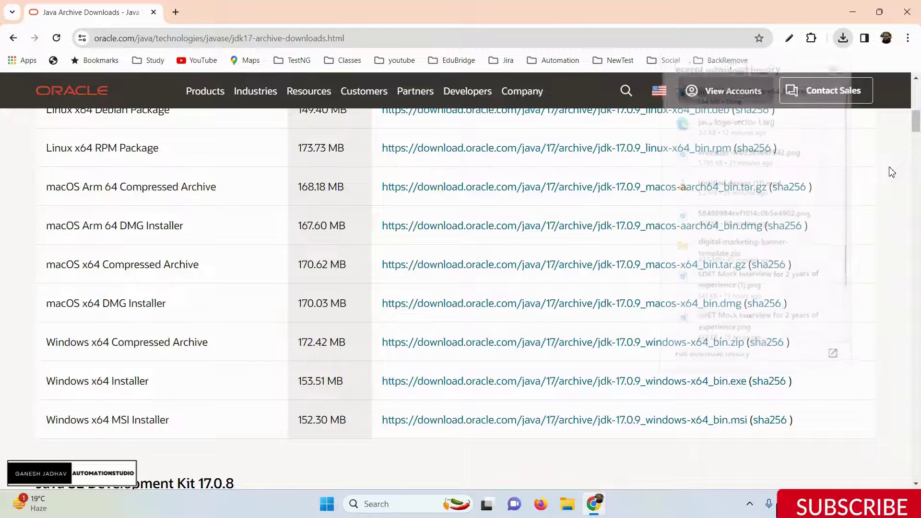
pyautogui.click(566, 506)
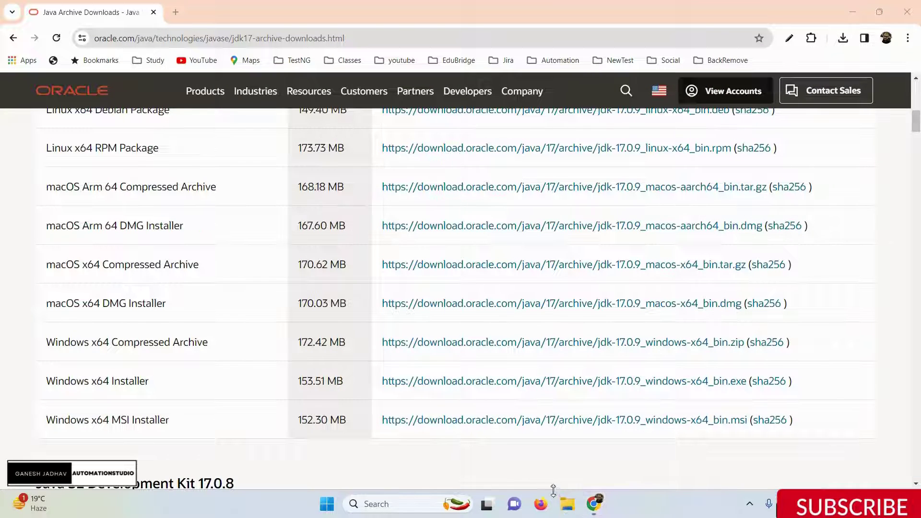
# In Downloads, maximize the window and launch jdk-17.0.9_windows-x64_bin
pyautogui.click(189, 217)
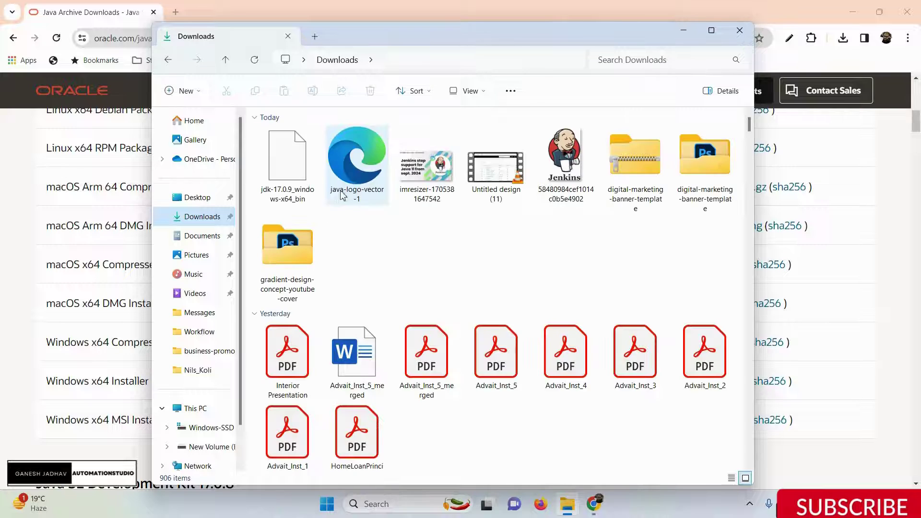
pyautogui.click(284, 183)
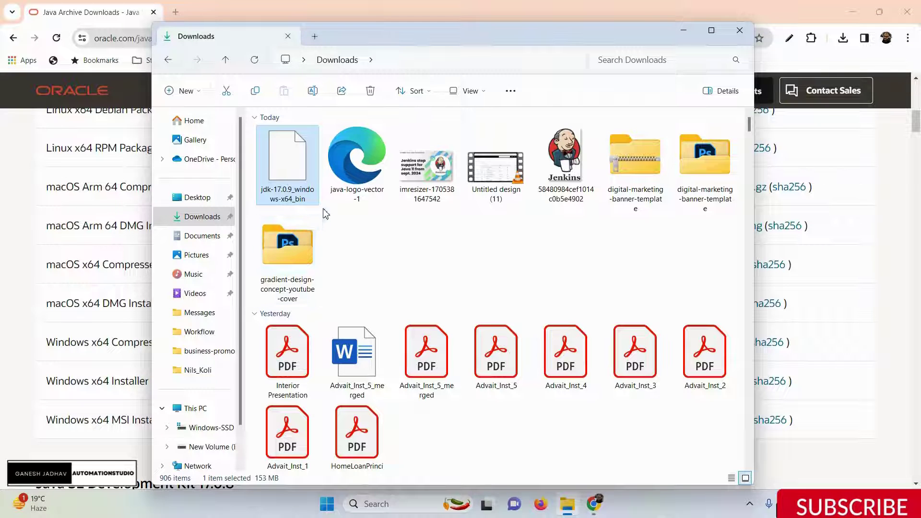
pyautogui.doubleClick(422, 40)
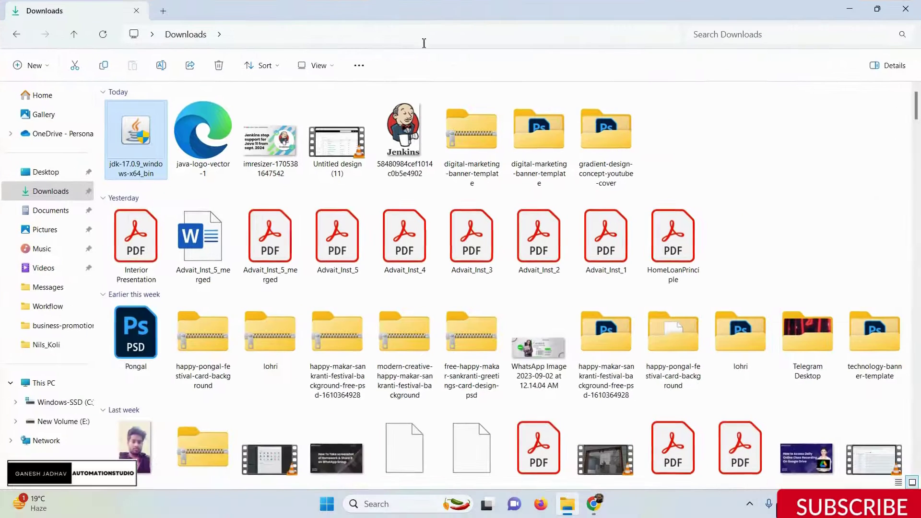
pyautogui.doubleClick(145, 135)
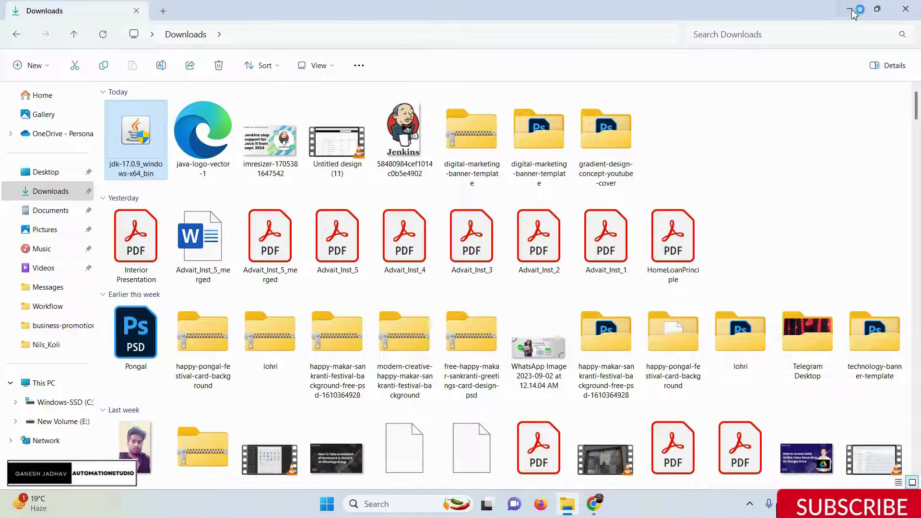
# Minimize Explorer and Chrome, install JDK 17.0.9 to the default jdk-17 folder, and close setup
pyautogui.click(850, 10)
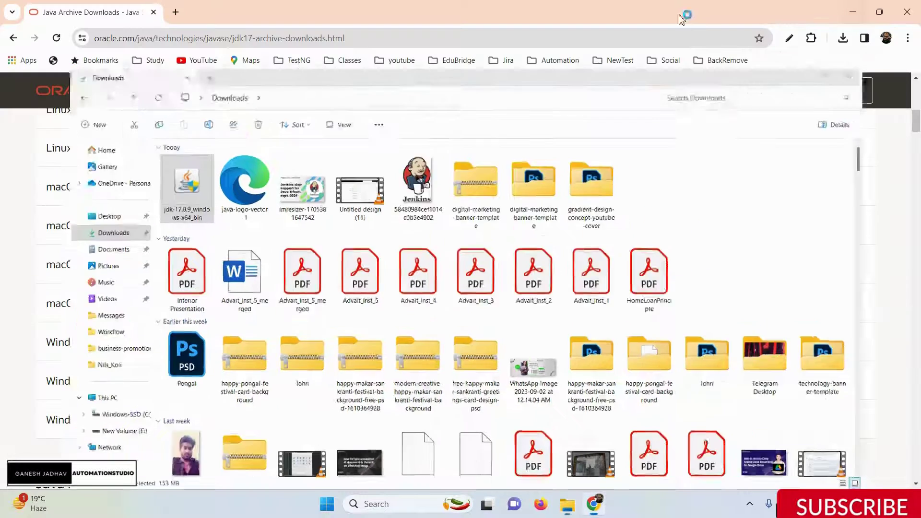
pyautogui.click(853, 12)
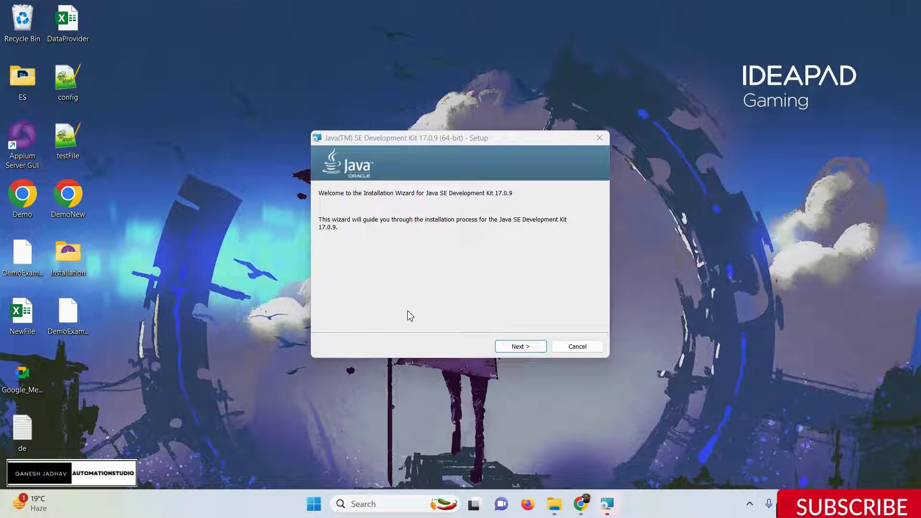
pyautogui.click(519, 348)
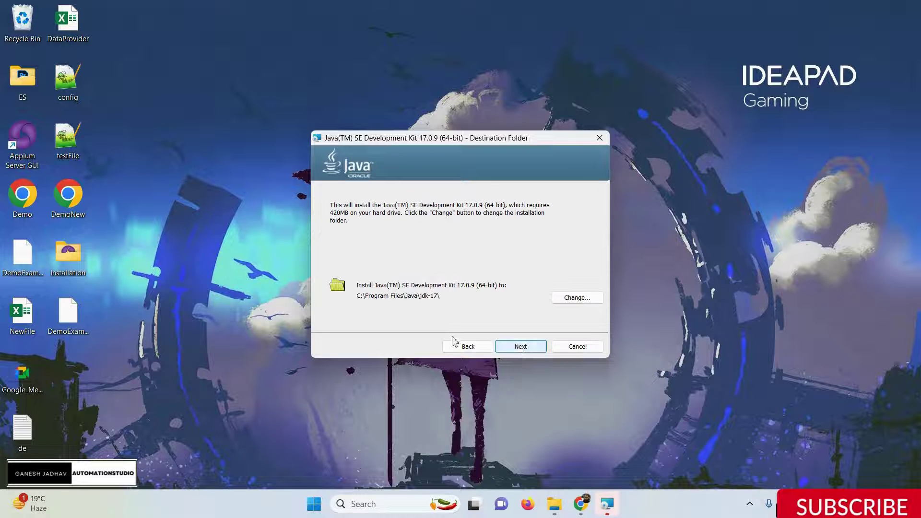
pyautogui.click(527, 353)
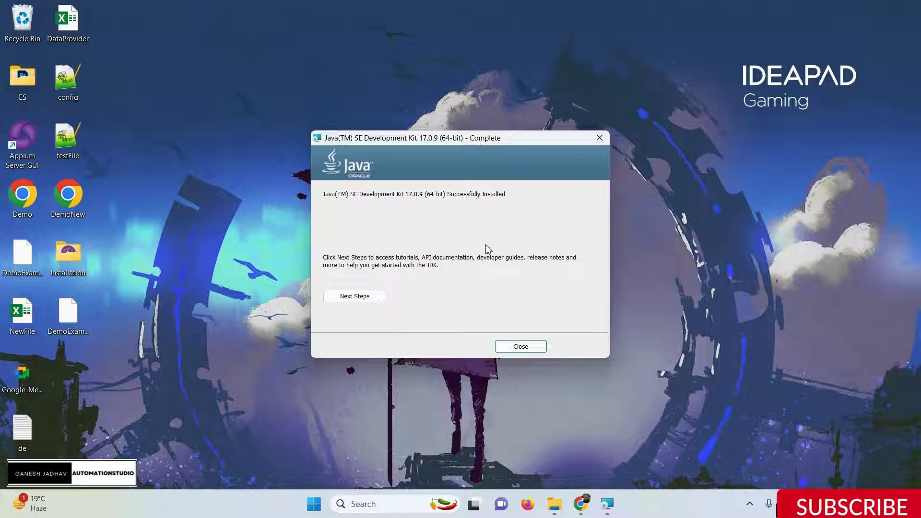
pyautogui.click(505, 350)
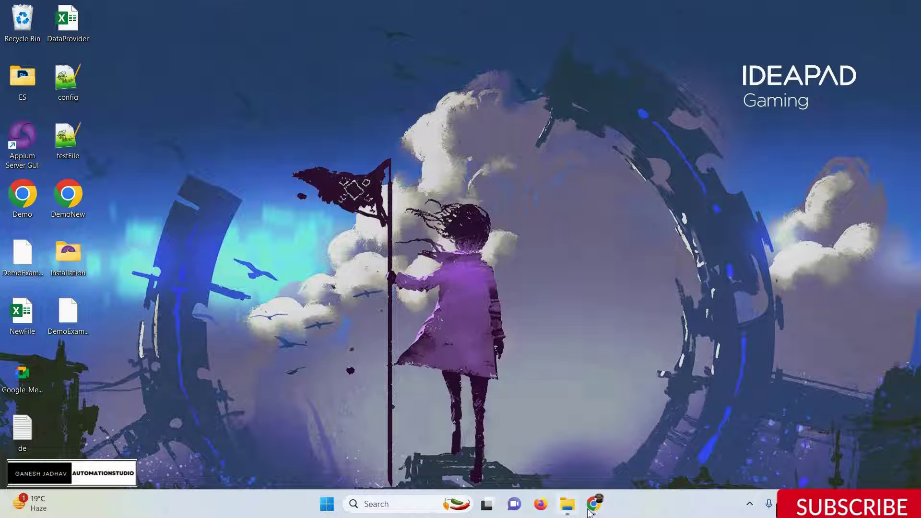
# Open Environment Variables through the 'envi' search and select the JAVA_HOME system variable
pyautogui.press('super')
pyautogui.write('e')
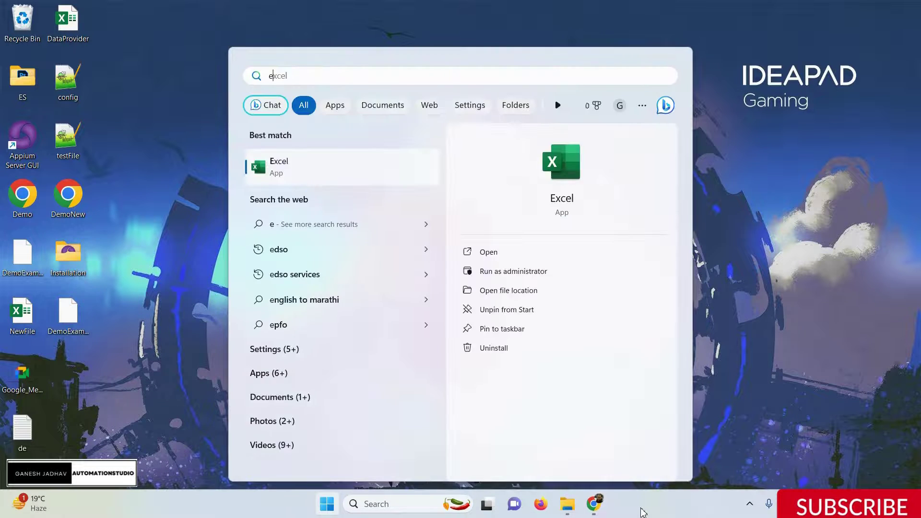
pyautogui.write('nvi')
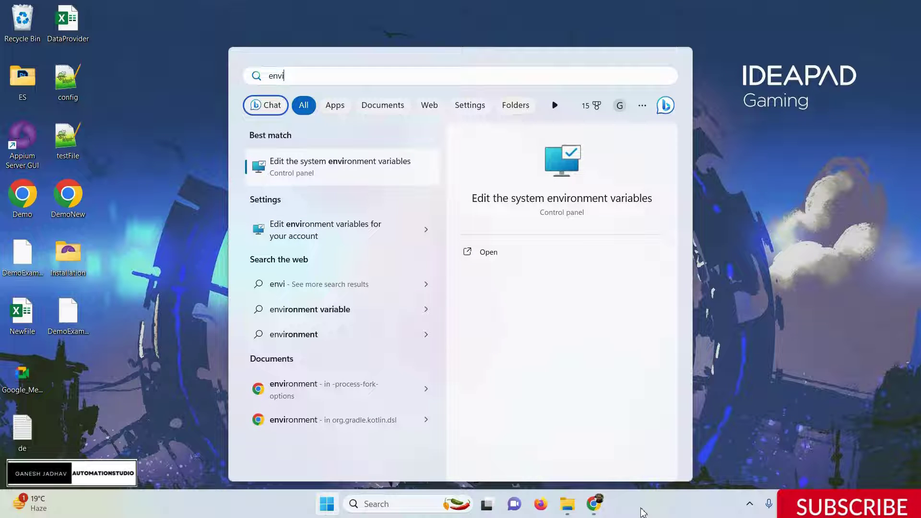
pyautogui.press('Return')
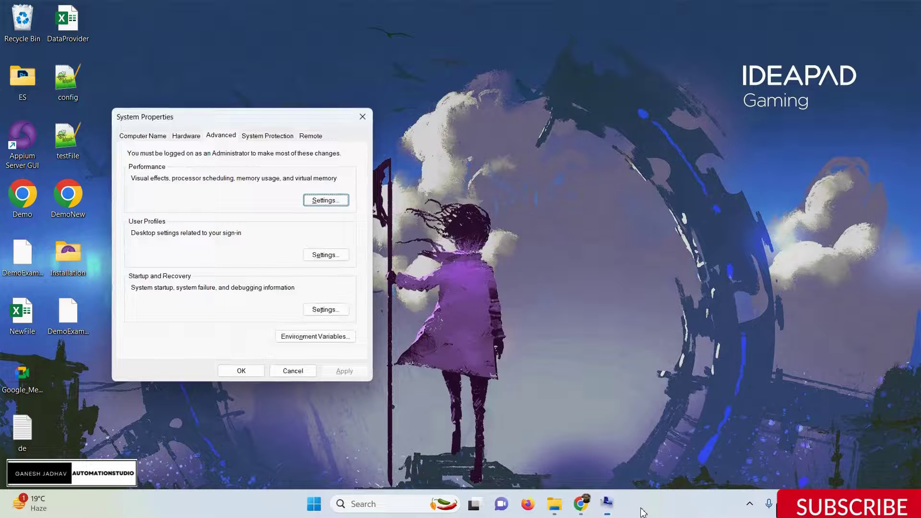
pyautogui.click(282, 337)
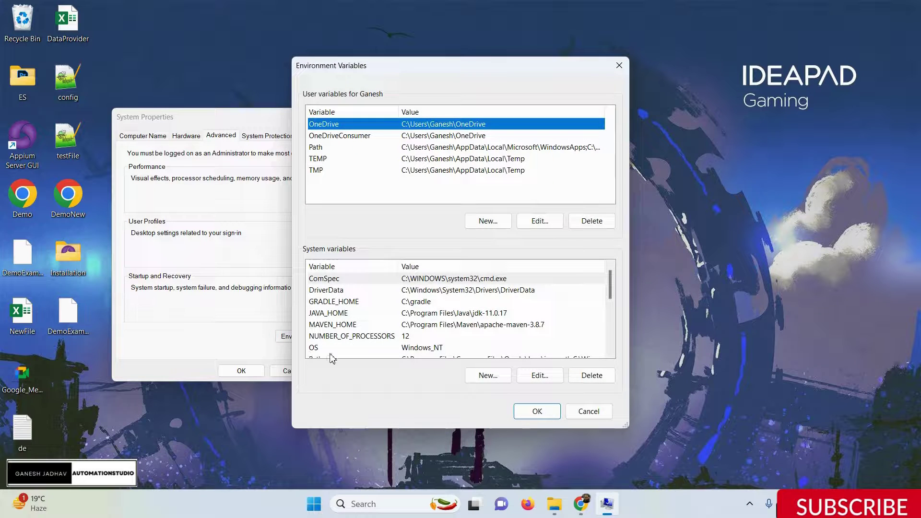
pyautogui.click(377, 314)
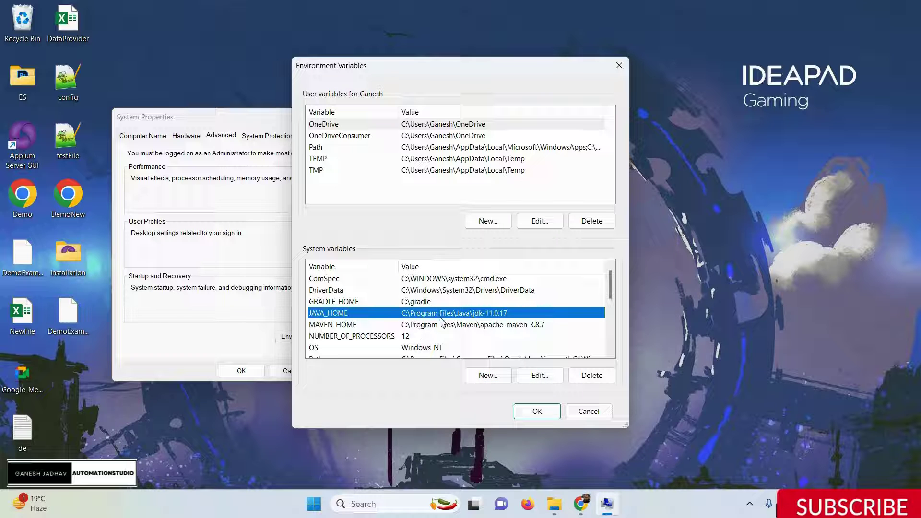
# Open JAVA_HOME for editing and copy the C:\Program Files\Java\jdk-17 path from Explorer
pyautogui.click(542, 376)
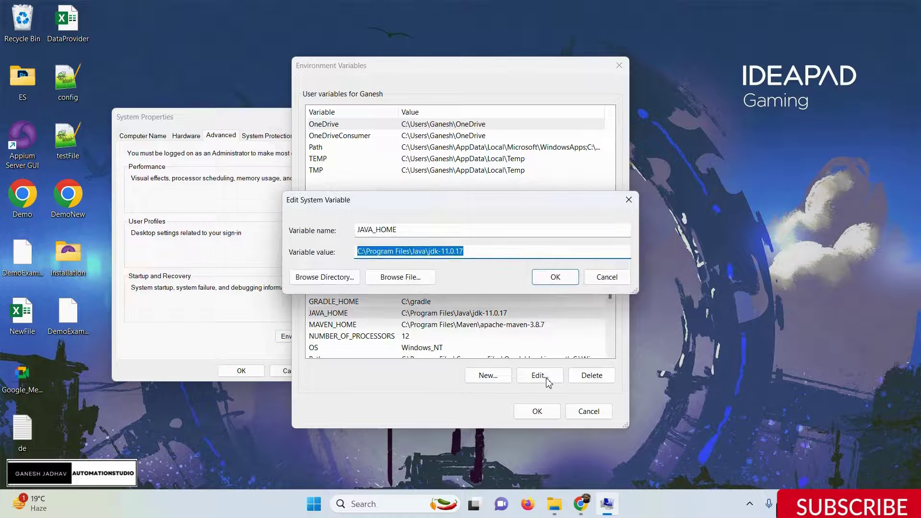
pyautogui.moveTo(554, 504)
pyautogui.click(554, 456)
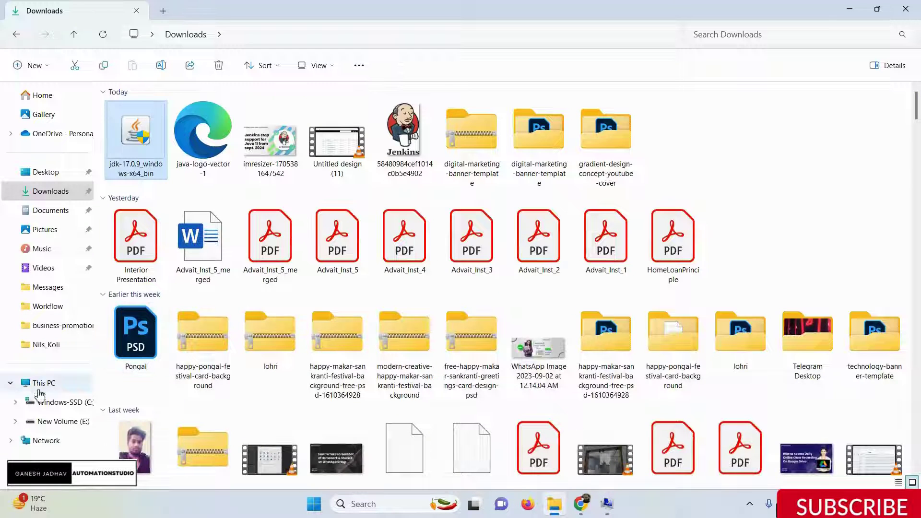
pyautogui.click(53, 402)
pyautogui.doubleClick(148, 210)
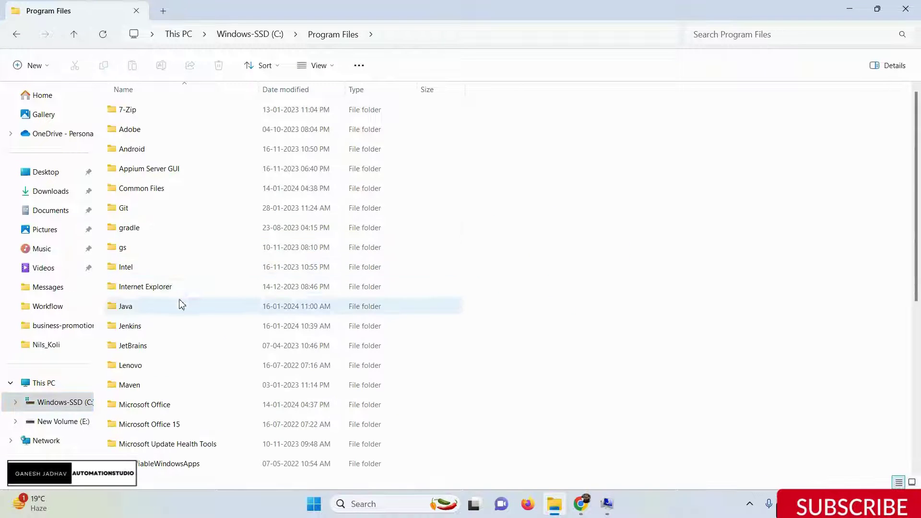
pyautogui.doubleClick(136, 309)
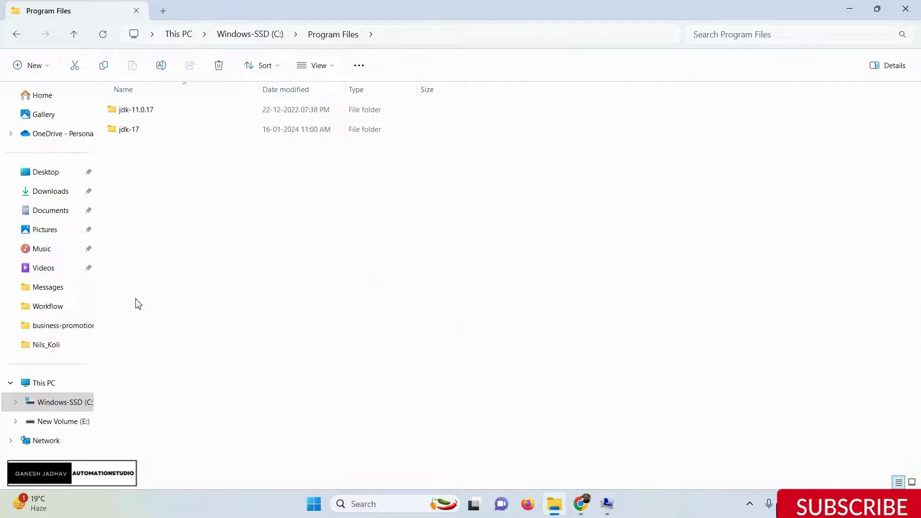
pyautogui.doubleClick(151, 129)
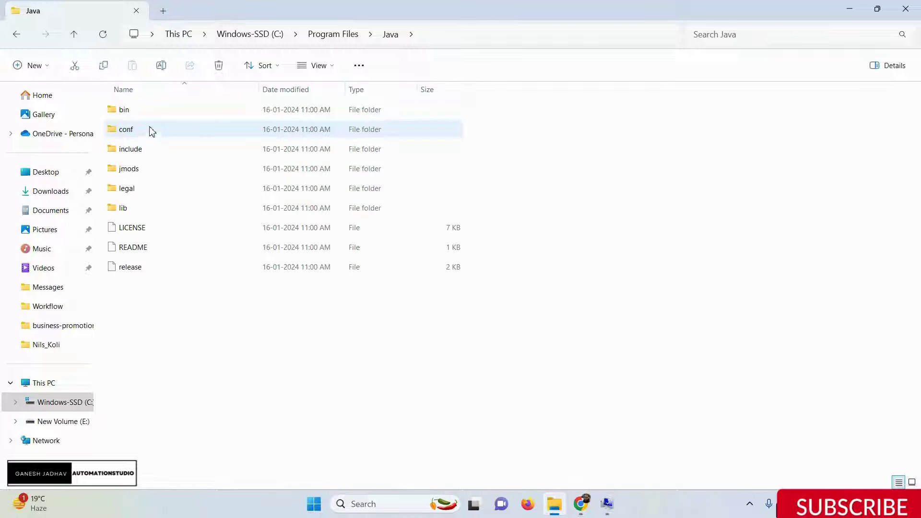
pyautogui.hotkey('alt', 'Tab')
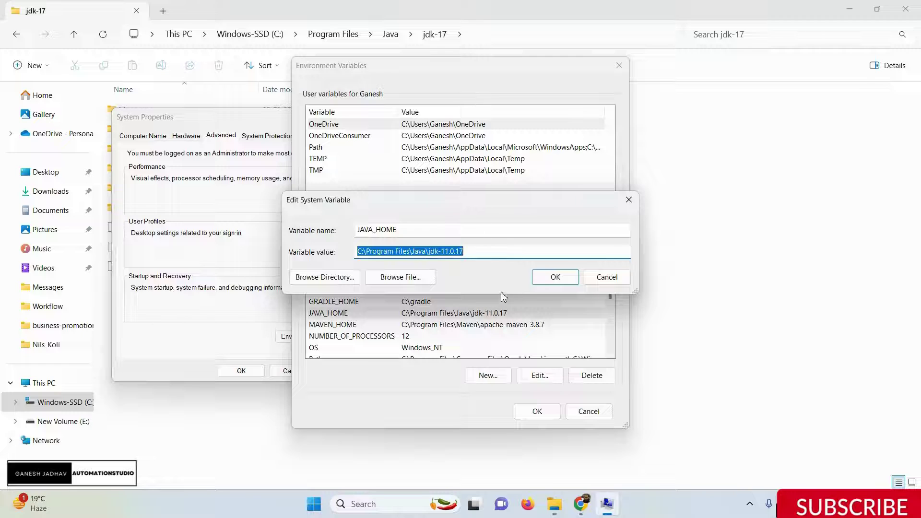
pyautogui.hotkey('alt', 'Tab')
pyautogui.click(488, 40)
pyautogui.hotkey('ctrl', 'c')
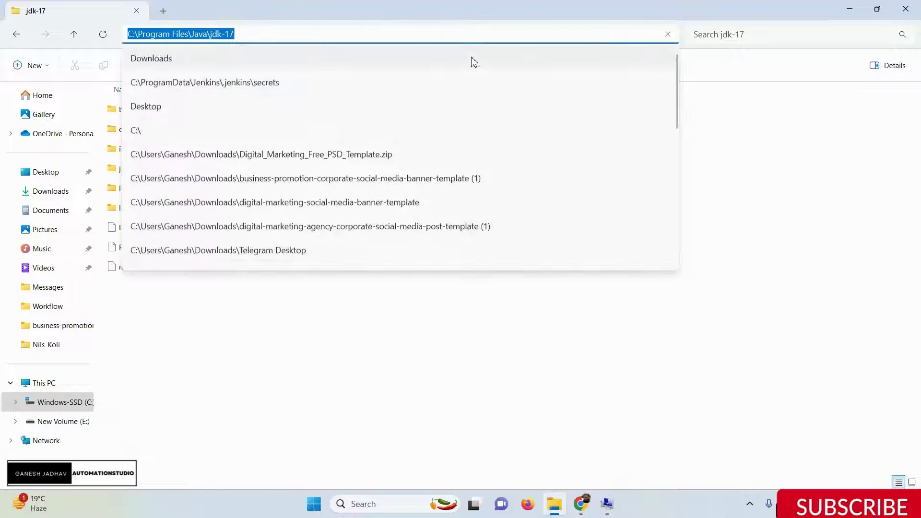
# Replace the JAVA_HOME value with the pasted jdk-17 path and save it
pyautogui.hotkey('alt', 'Tab')
pyautogui.click(480, 252)
pyautogui.hotkey('ctrl', 'a')
pyautogui.hotkey('ctrl', 'v')
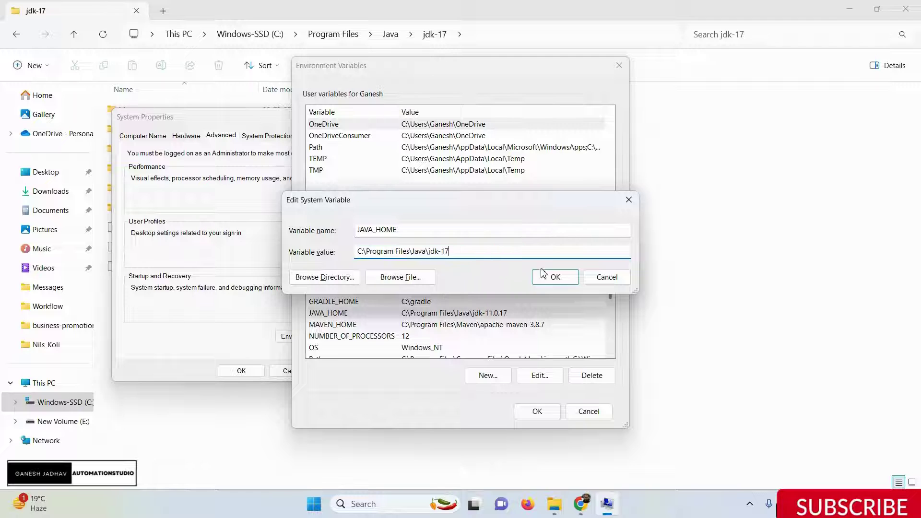
pyautogui.click(553, 278)
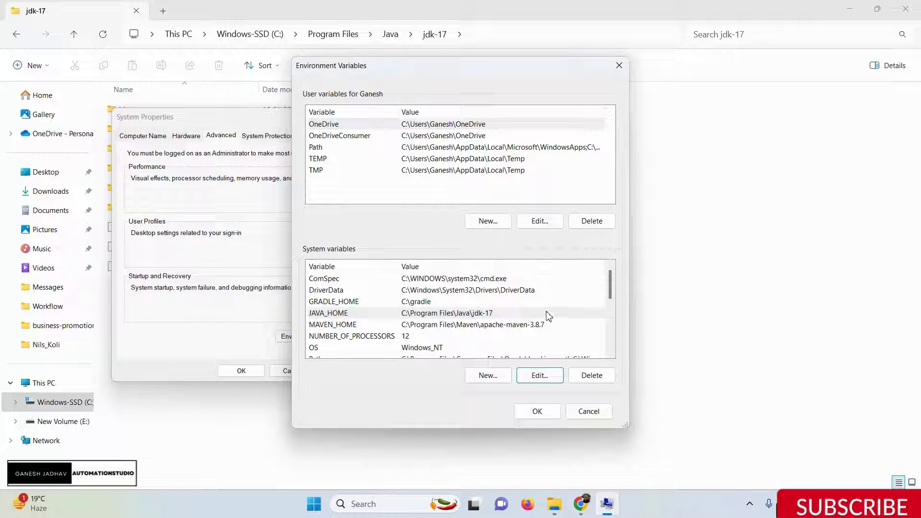
# Open Path for editing and browse Explorer to Common Files\Oracle\Java\javapath
pyautogui.scroll(-1, 497, 319)
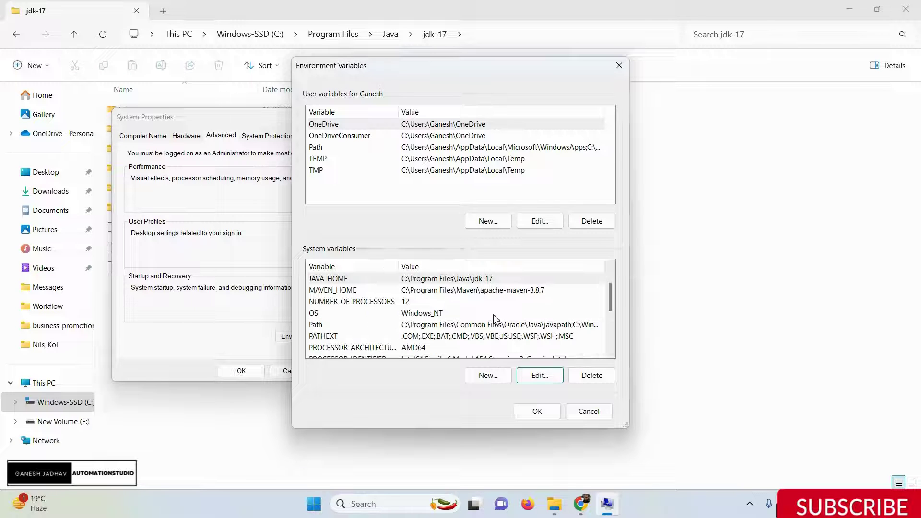
pyautogui.click(415, 324)
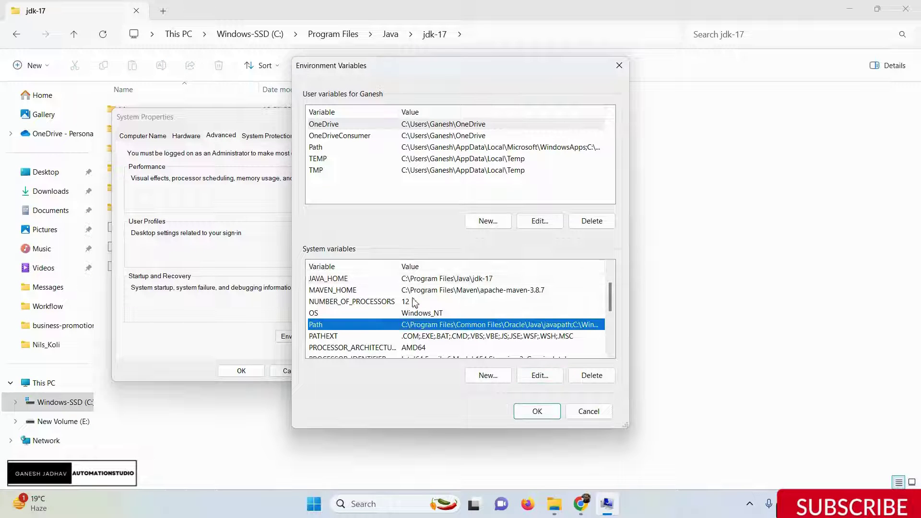
pyautogui.click(555, 377)
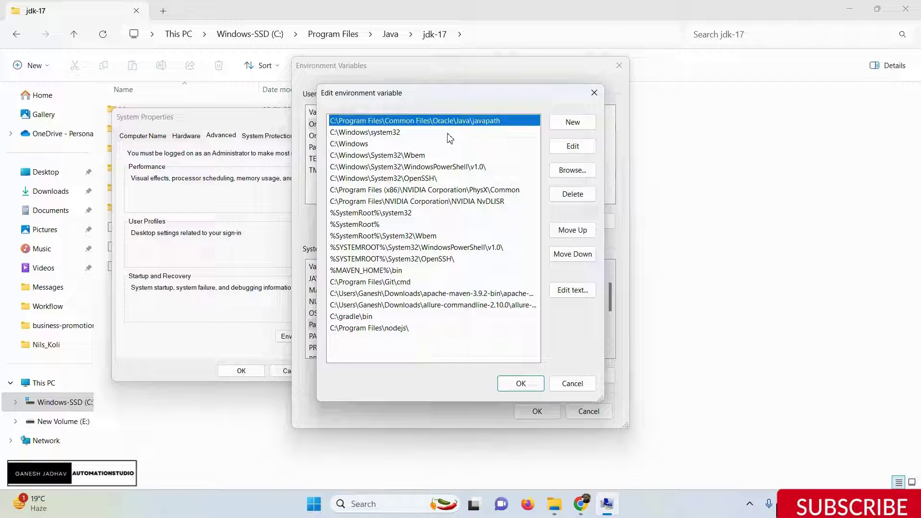
pyautogui.click(554, 504)
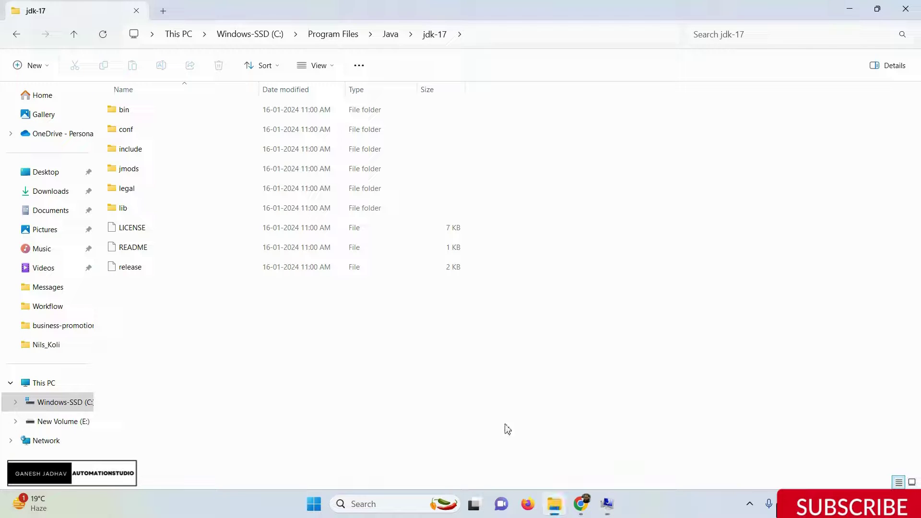
pyautogui.click(386, 38)
pyautogui.click(337, 39)
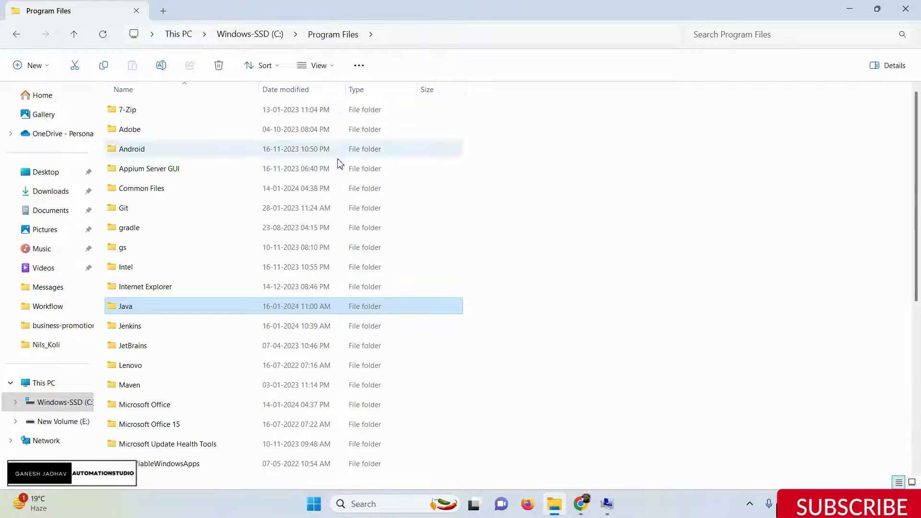
pyautogui.doubleClick(187, 188)
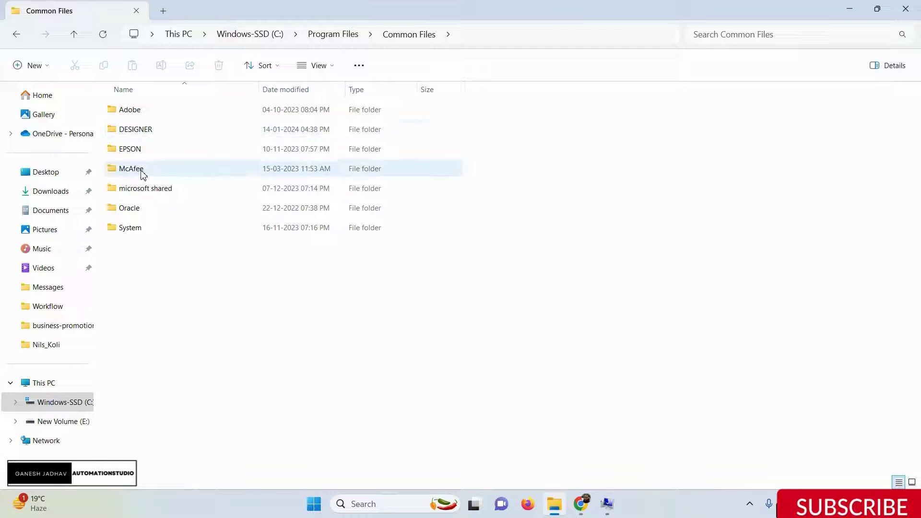
pyautogui.doubleClick(145, 208)
pyautogui.doubleClick(199, 115)
pyautogui.hotkey('alt', 'Tab')
pyautogui.hotkey('alt', 'Tab')
pyautogui.doubleClick(157, 114)
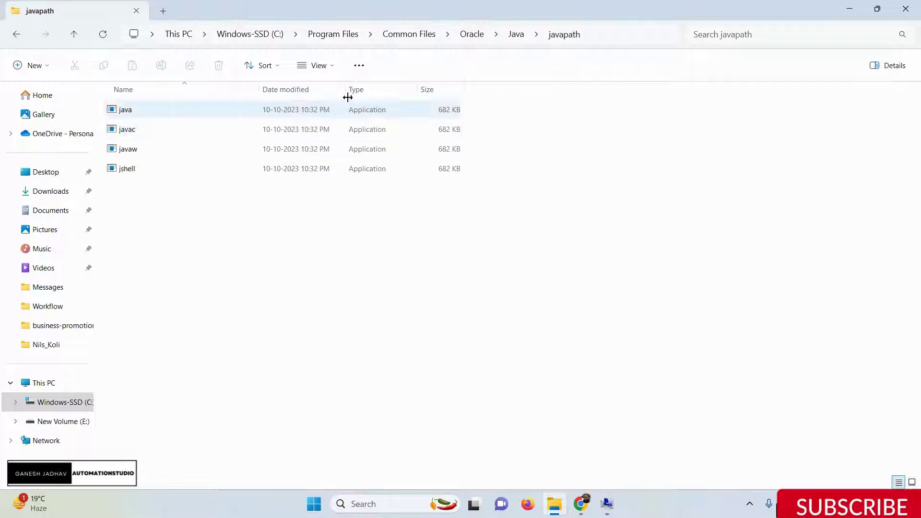
pyautogui.click(598, 34)
# Cancel the new Path entry and close Environment Variables and System Properties with OK
pyautogui.hotkey('alt', 'Tab')
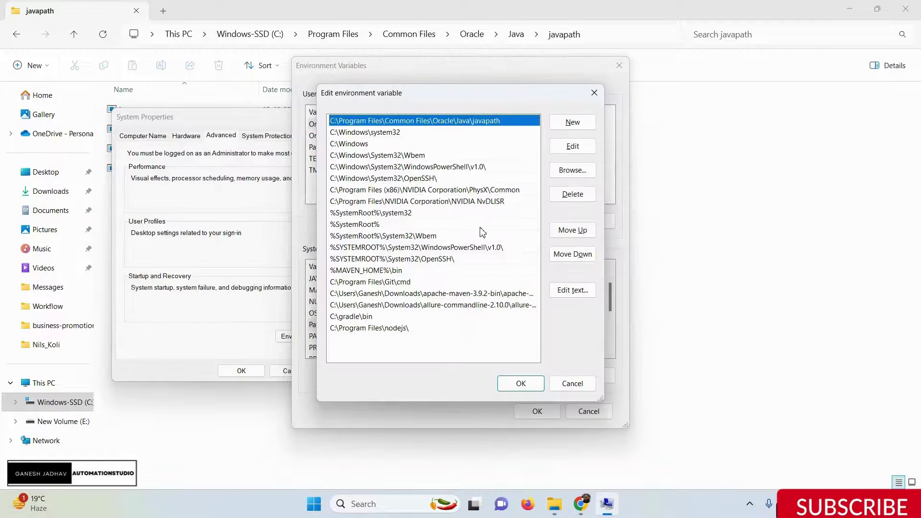
pyautogui.click(567, 126)
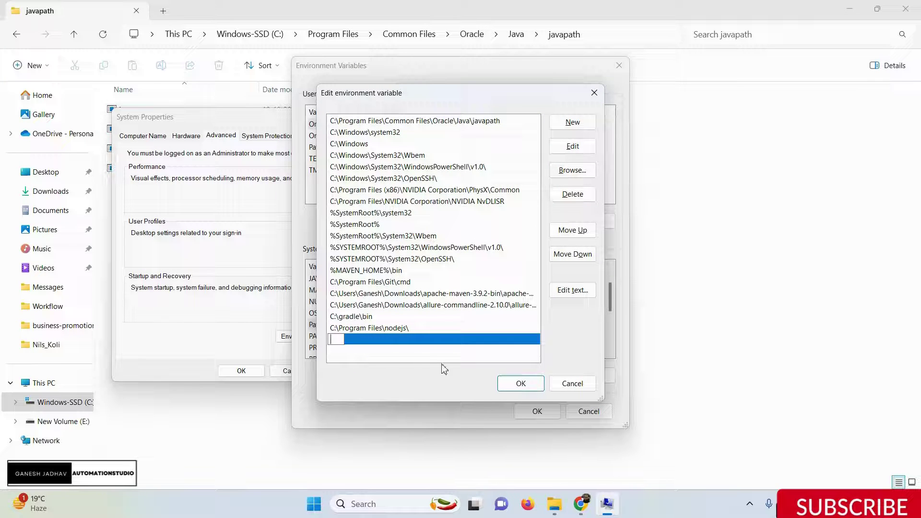
pyautogui.click(570, 383)
pyautogui.click(536, 411)
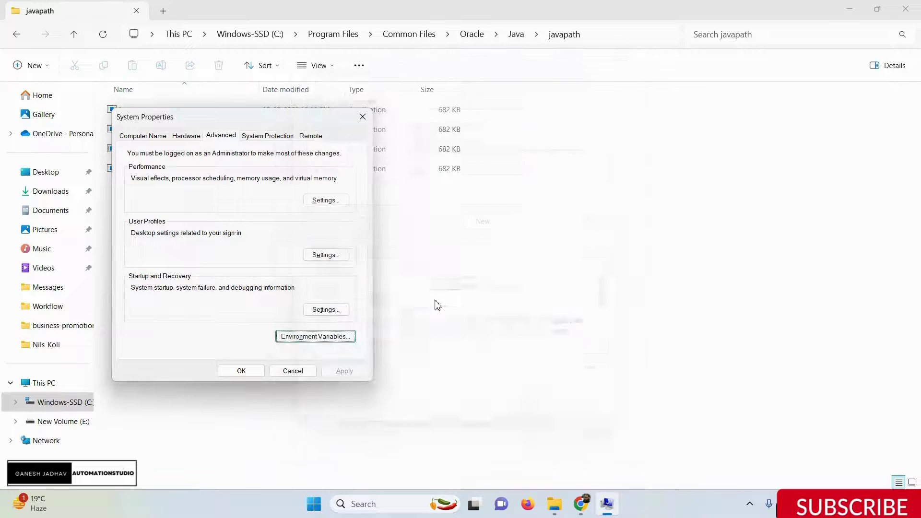
pyautogui.click(241, 371)
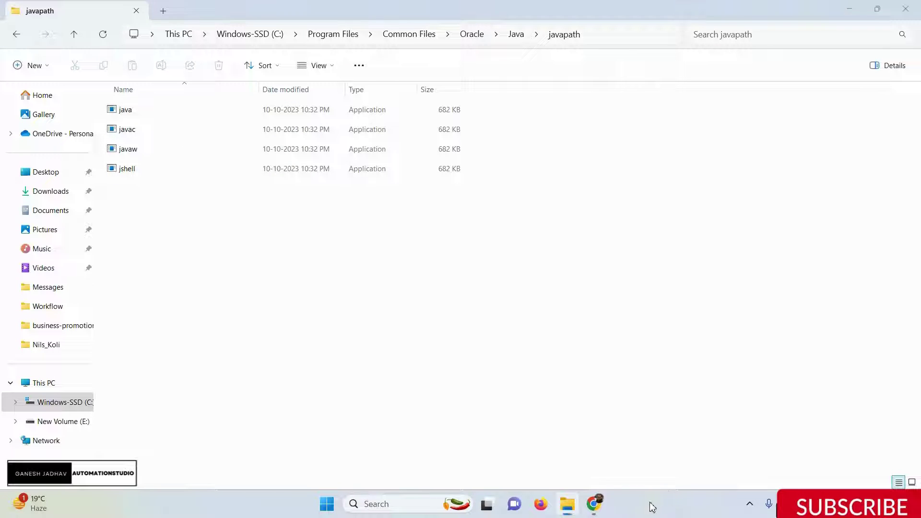
# Open Command Prompt, run java --version after fixing a typo, and copy the 17.0.9 line
pyautogui.press('super')
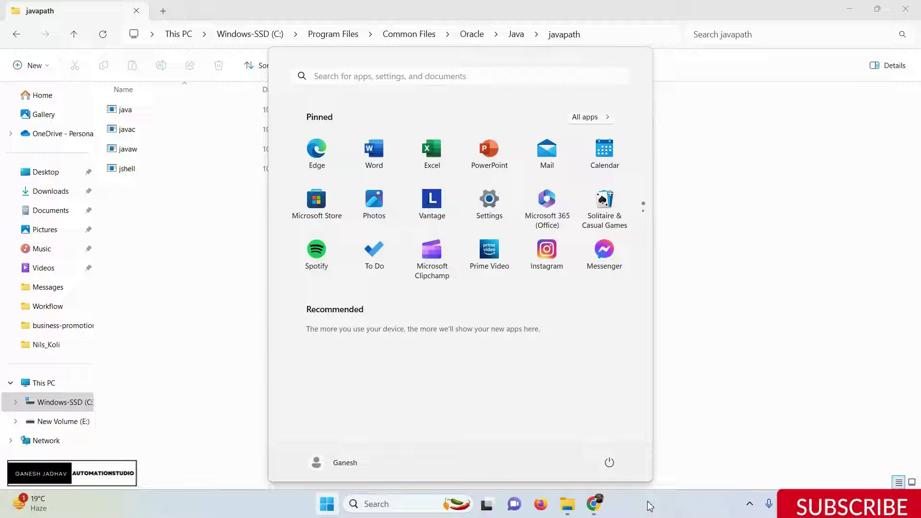
pyautogui.write('cmd')
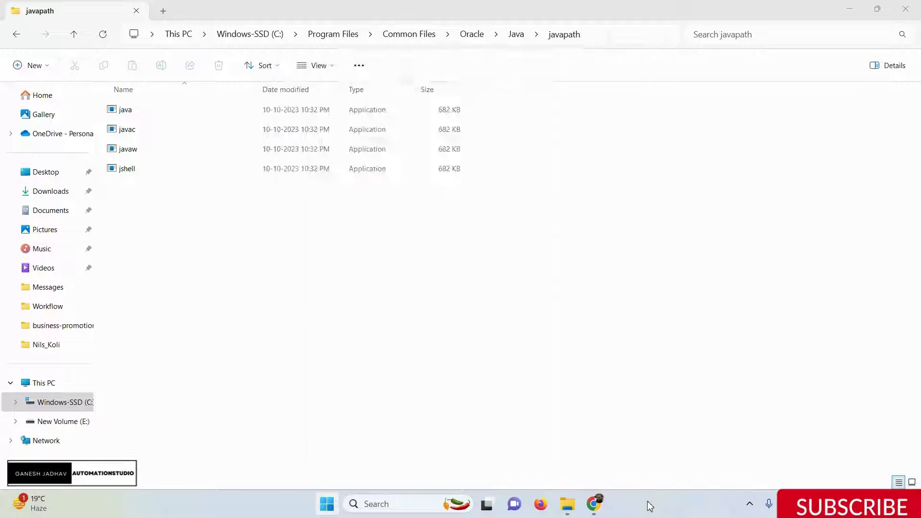
pyautogui.press('Return')
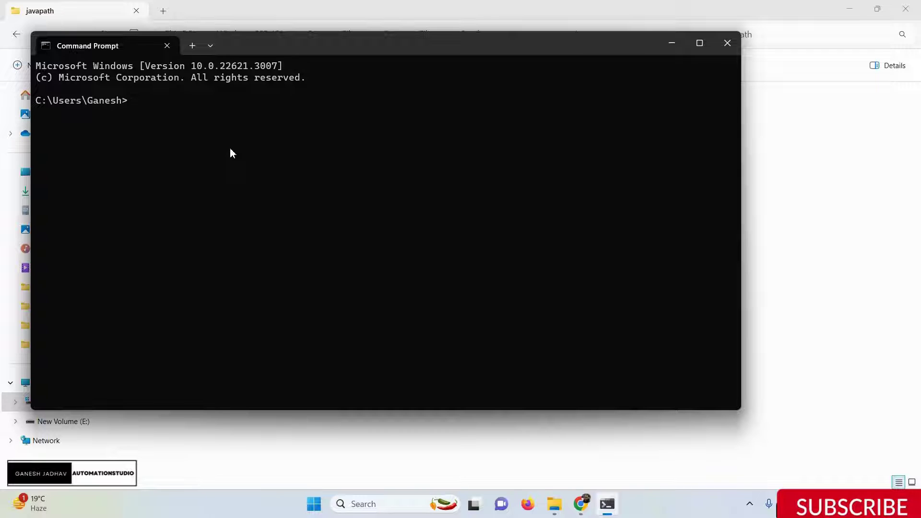
pyautogui.write('java --vserion')
pyautogui.press('Return')
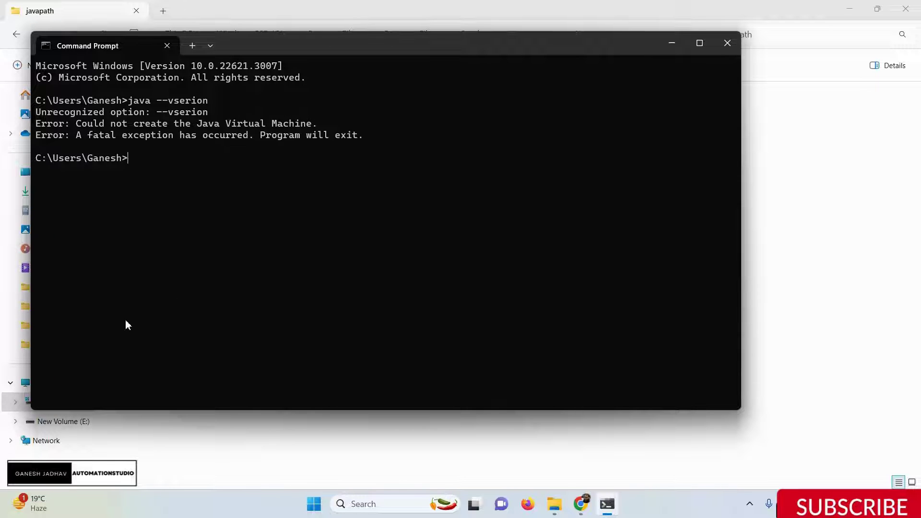
pyautogui.press('Up')
pyautogui.press('BackSpace')
pyautogui.press('Return')
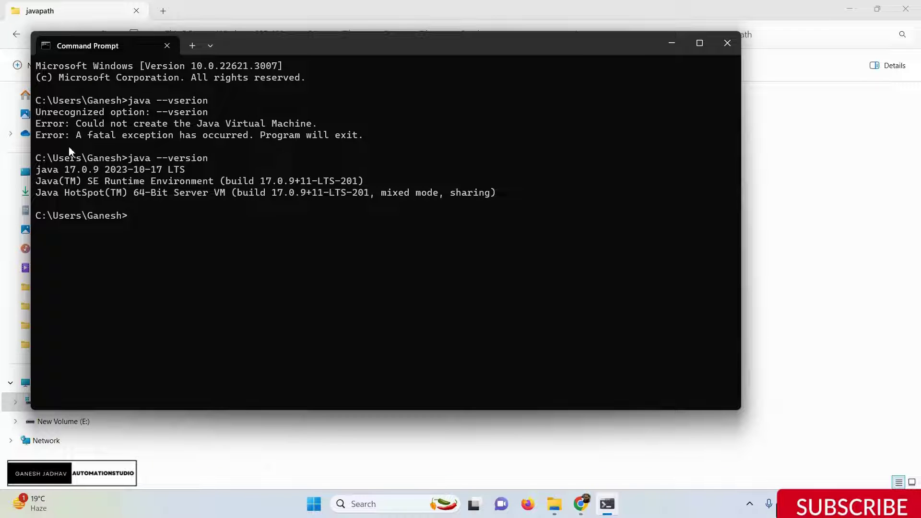
pyautogui.moveTo(36, 169); pyautogui.dragTo(199, 168)
pyautogui.hotkey('ctrl', 'c')
# Run 'where java' and highlight the javapath\java.exe location
pyautogui.write('where java')
pyautogui.press('Return')
pyautogui.moveTo(401, 224); pyautogui.dragTo(28, 229)
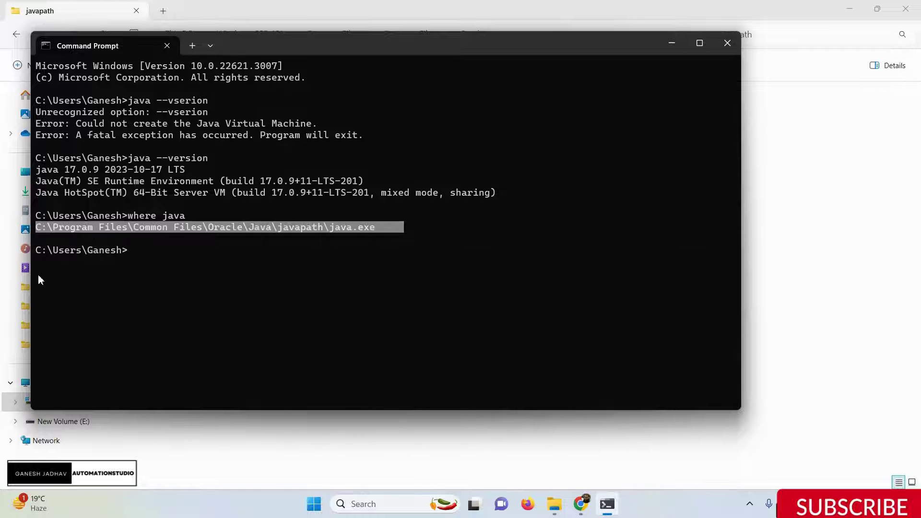